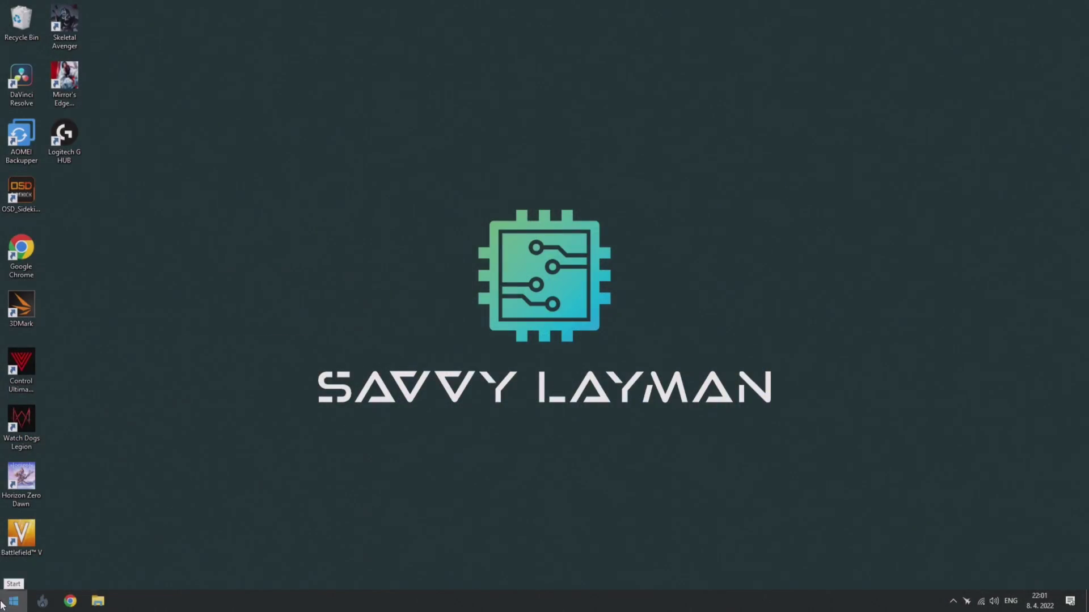
- Shift-restart Windows 10 and choose Troubleshoot > Advanced options > UEFI Firmware Settings
{"action": "left_click", "coordinate": [8, 598]}
{"action": "left_click", "coordinate": [14, 576]}
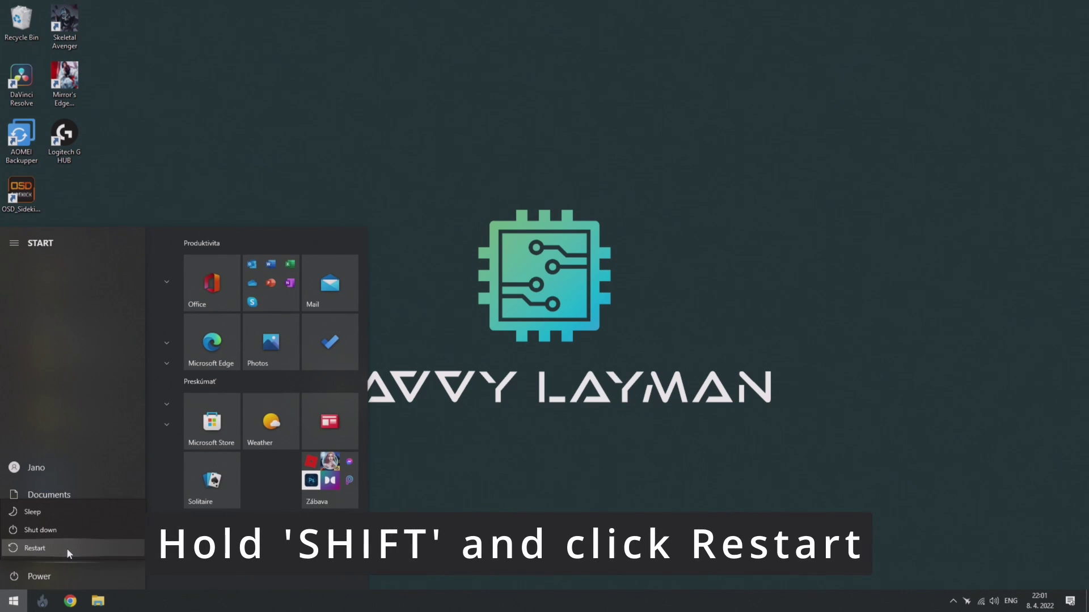
{"action": "left_click", "coordinate": [66, 548], "text": "shift"}
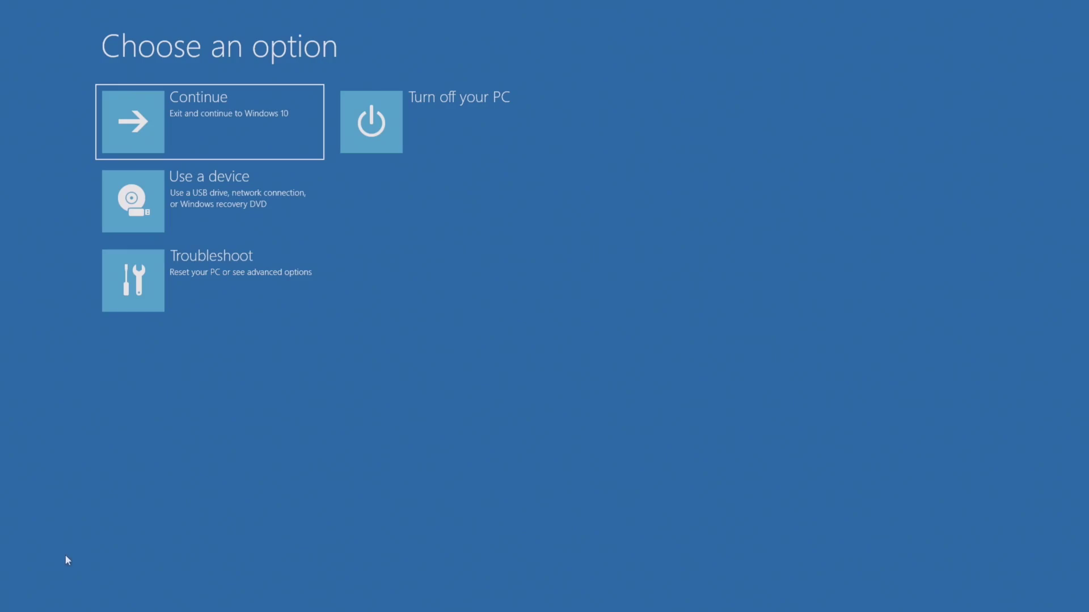
{"action": "left_click", "coordinate": [187, 295]}
{"action": "left_click", "coordinate": [192, 218]}
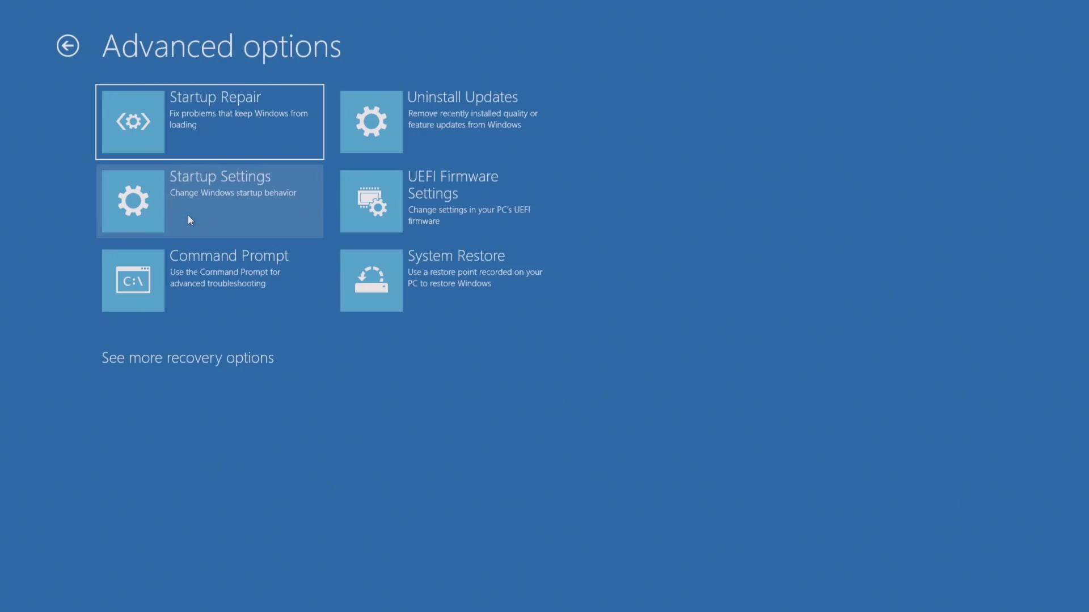
{"action": "left_click", "coordinate": [393, 209]}
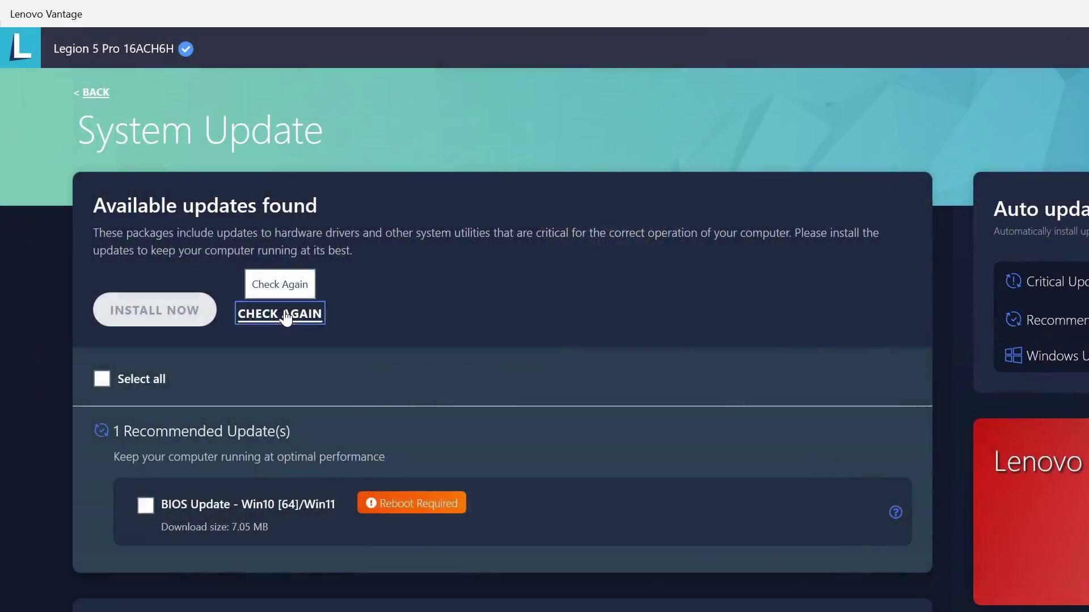
- Recheck for updates, then install the recommended 7.05 MB BIOS Update and confirm the reboot
{"action": "left_click", "coordinate": [284, 312]}
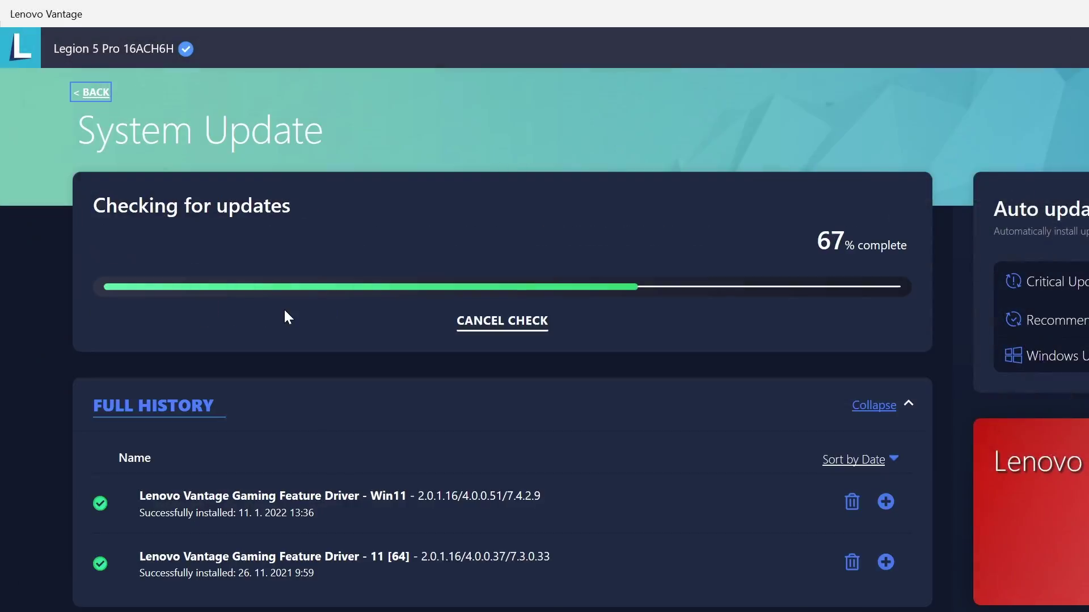
{"action": "left_click", "coordinate": [144, 513]}
{"action": "left_click", "coordinate": [167, 310]}
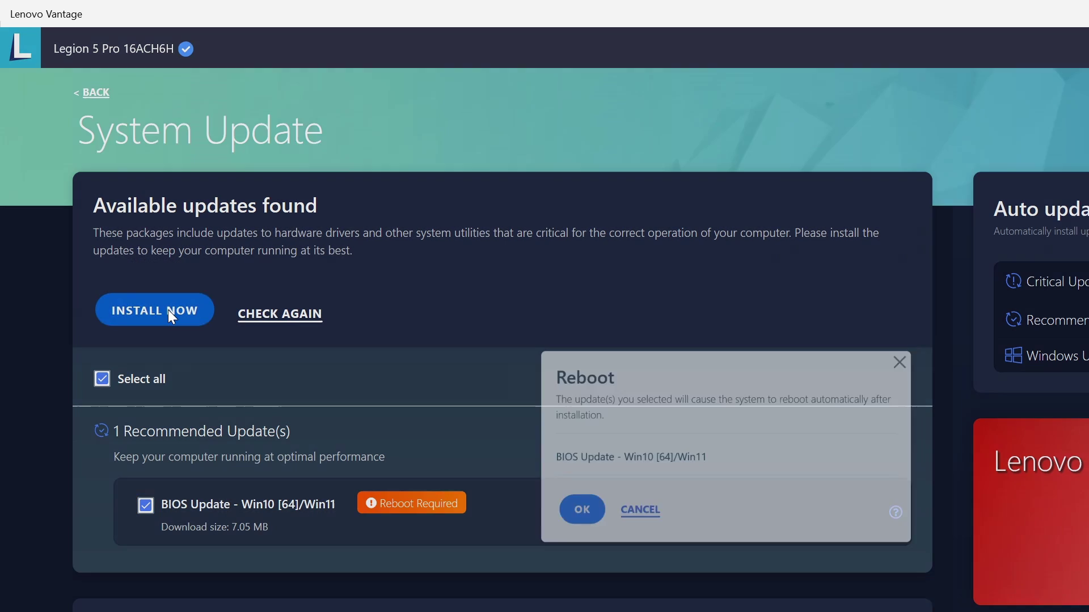
{"action": "left_click", "coordinate": [560, 519]}
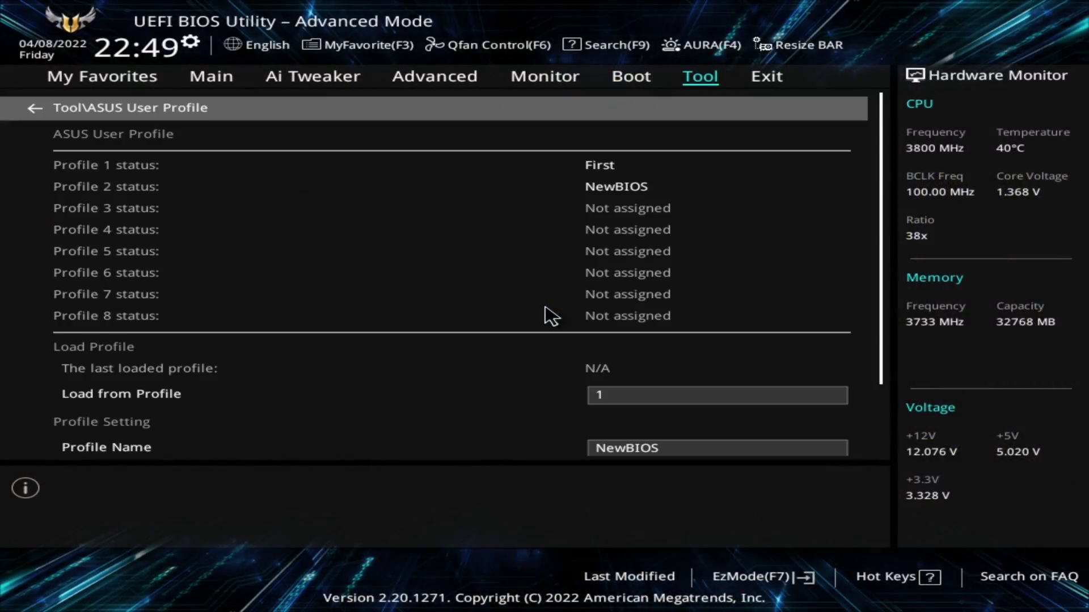
- Open the Load/Save Profile from/to USB Drive file browser
{"action": "key", "text": "Down"}
{"action": "key", "text": "Down"}
{"action": "key", "text": "Down"}
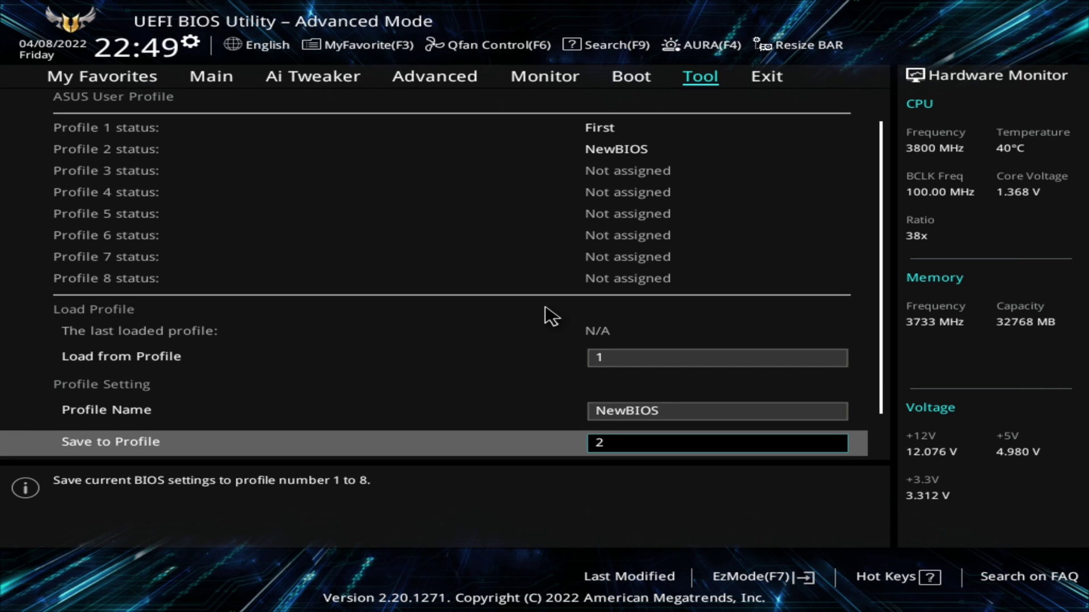
{"action": "key", "text": "Down"}
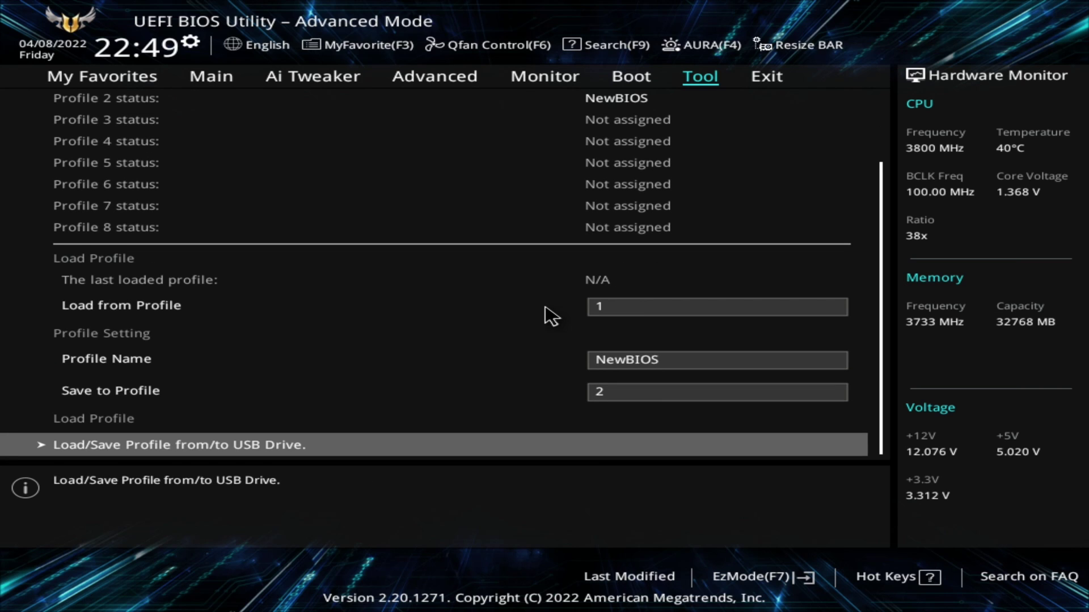
{"action": "key", "text": "Return"}
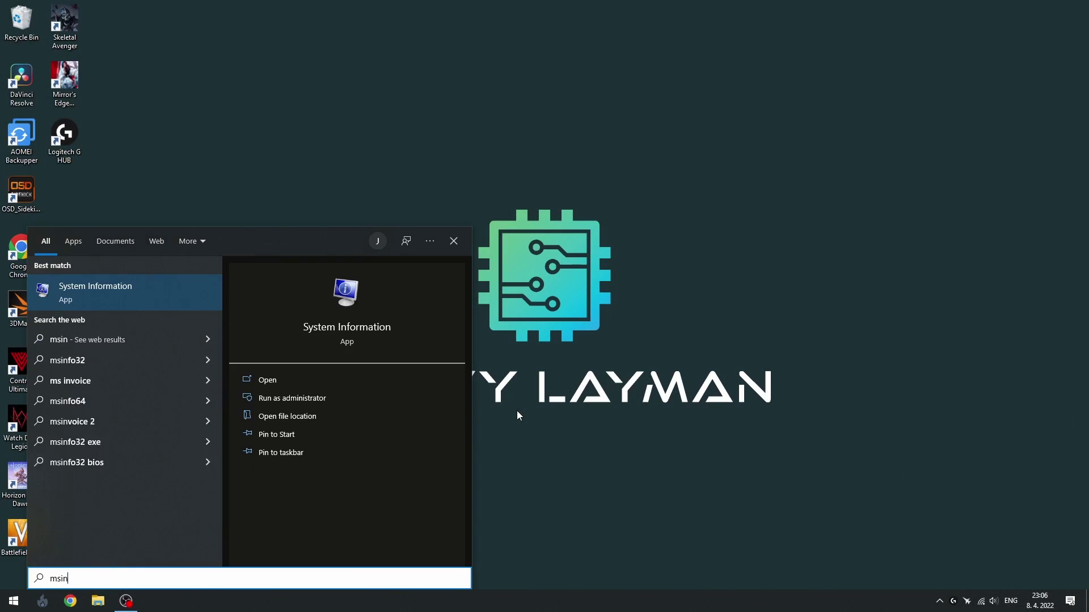
- Find the TUF GAMING X570-PRO (WI-FI) board in msinfo32, then Google 'x570-pro tuf bios'
{"action": "type", "text": "fo32"}
{"action": "key", "text": "Return"}
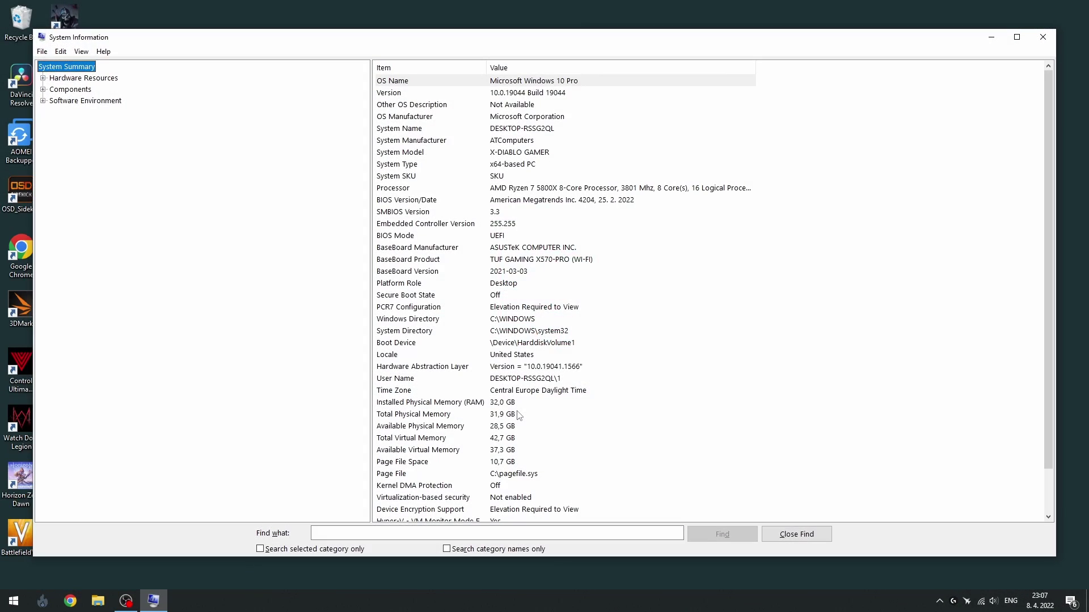
{"action": "left_click", "coordinate": [430, 263]}
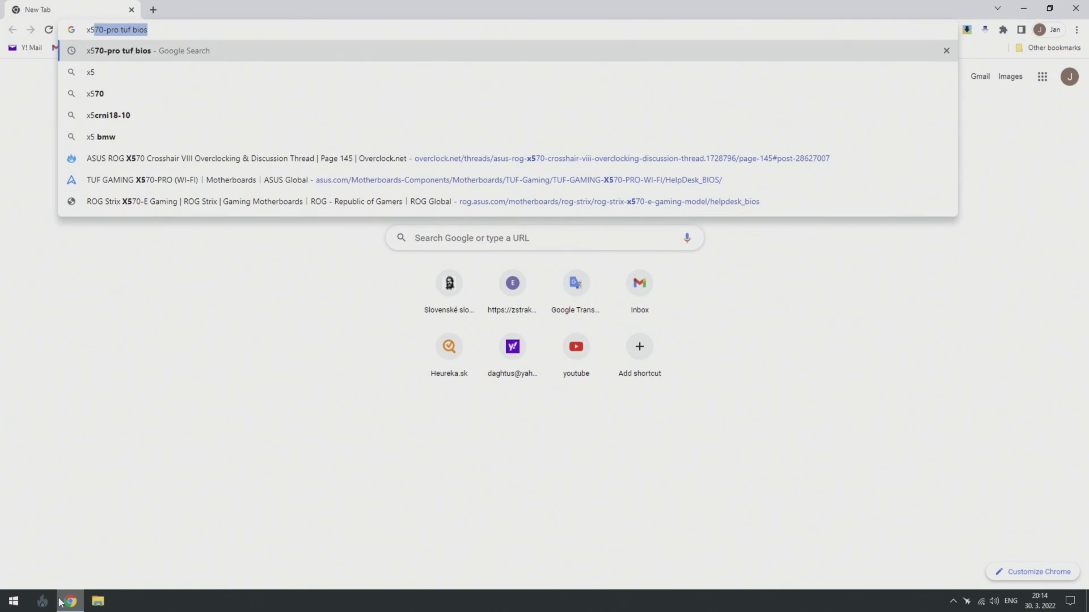
{"action": "type", "text": "7"}
{"action": "key", "text": "Return"}
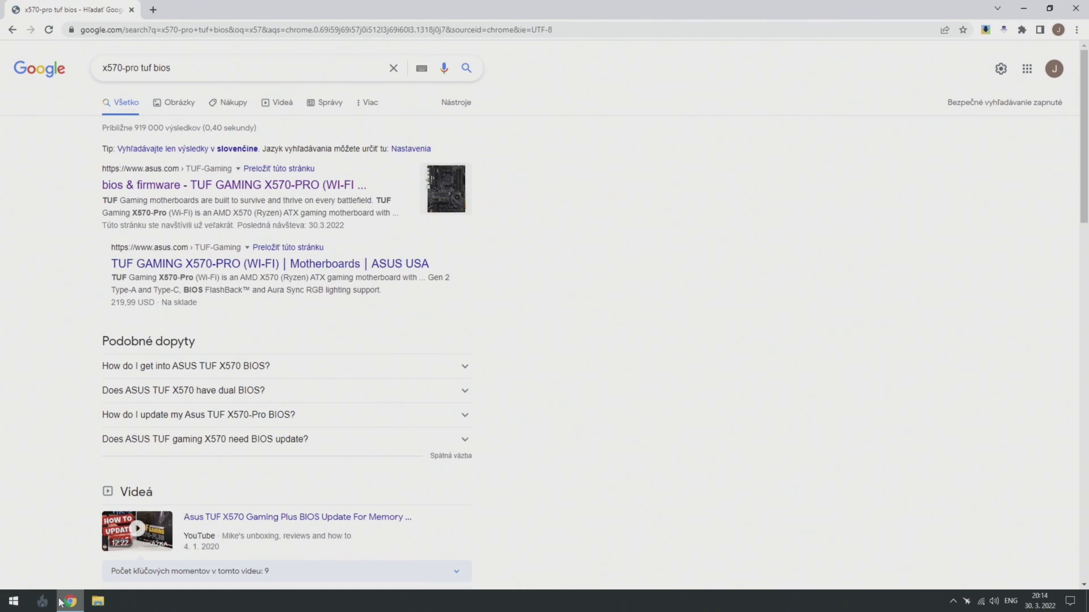
- Save TUF-GAMING-X570-PRO-WIFI-SI-4204.ZIP from the ASUS BIOS & firmware page and show it in Downloads
{"action": "left_click", "coordinate": [206, 187]}
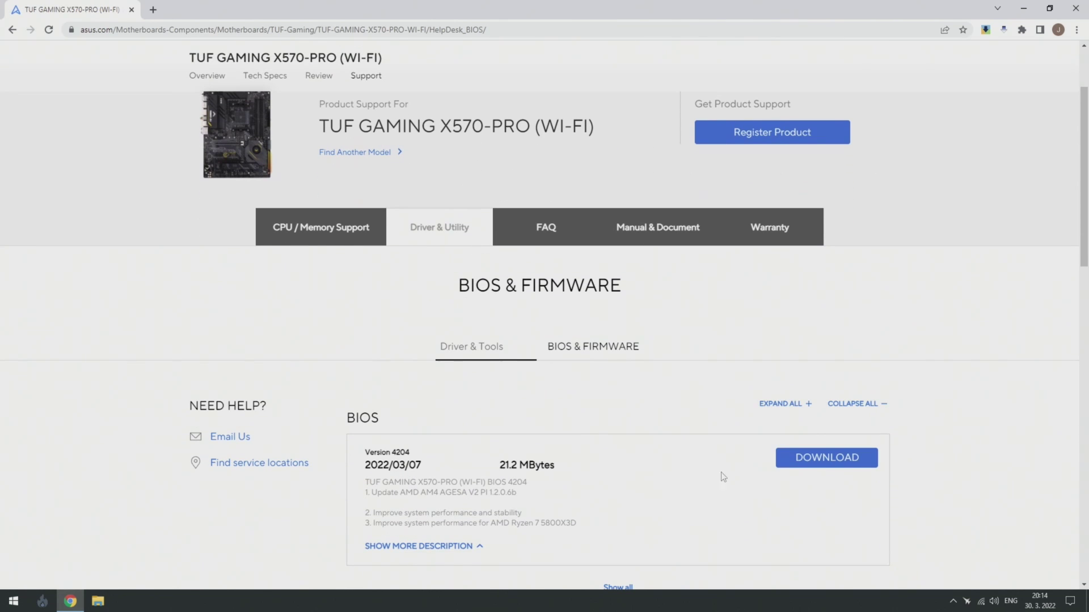
{"action": "left_click", "coordinate": [822, 461]}
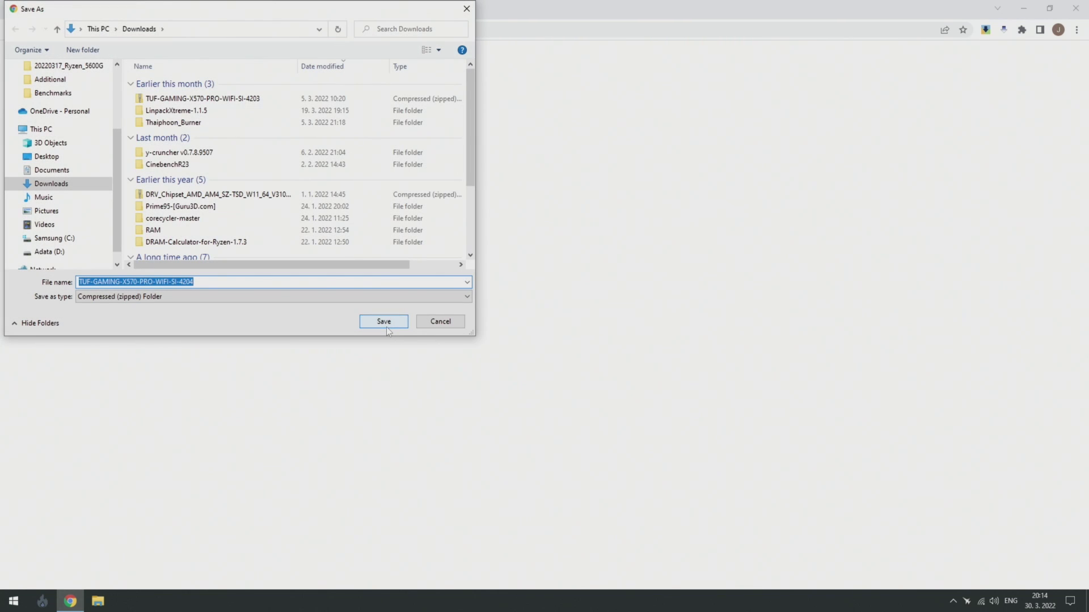
{"action": "left_click", "coordinate": [386, 327]}
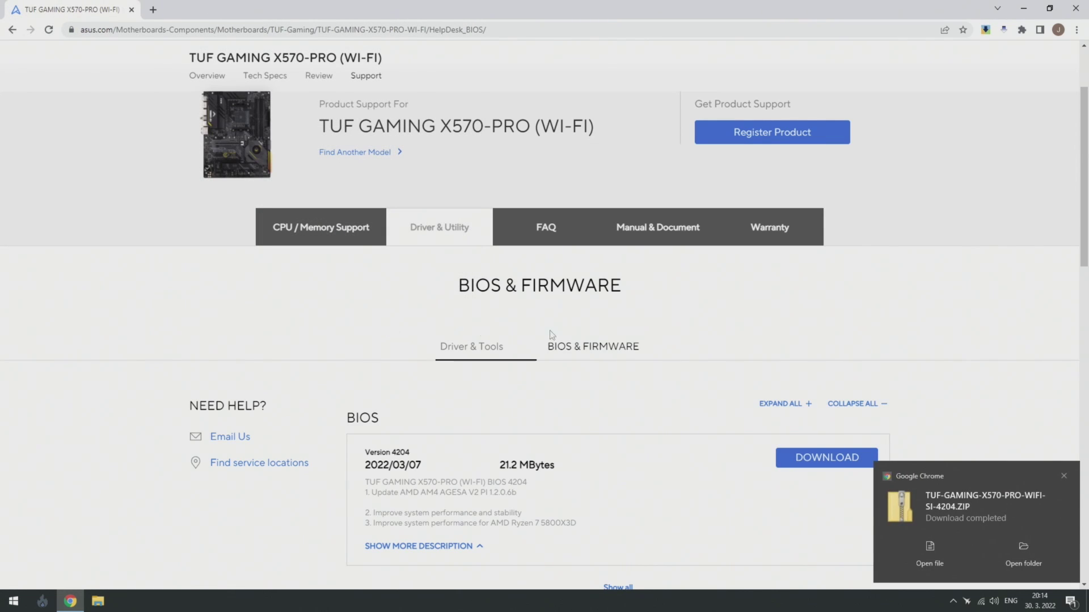
{"action": "left_click", "coordinate": [1039, 543]}
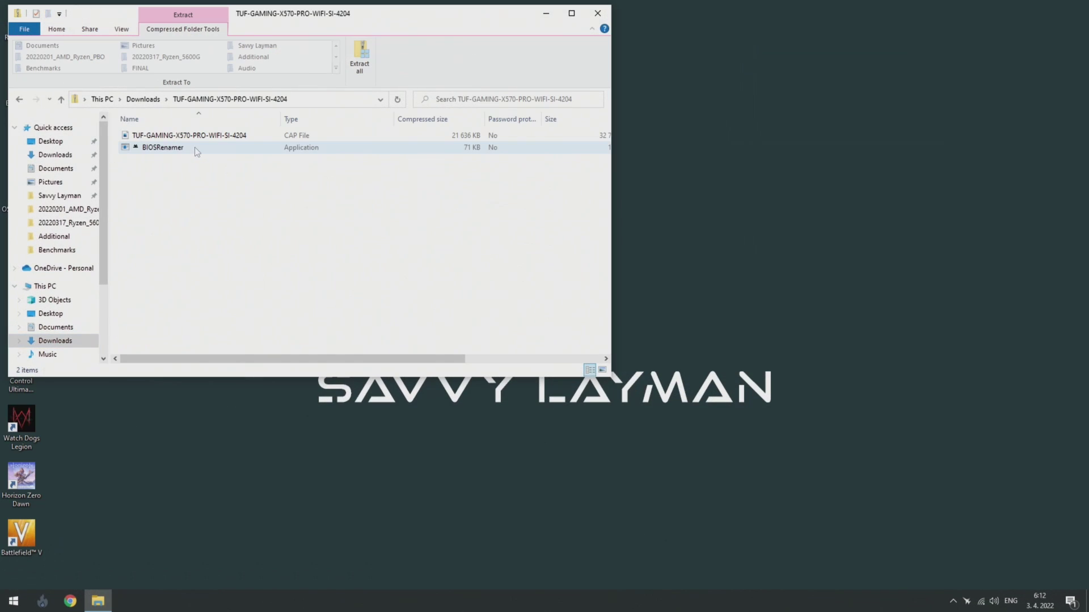
- Extract the archive into a Downloads subfolder and run BIOSRenamer to rename the CAP file
{"action": "left_click_drag", "start_coordinate": [195, 148], "coordinate": [321, 134]}
{"action": "left_click", "coordinate": [359, 60]}
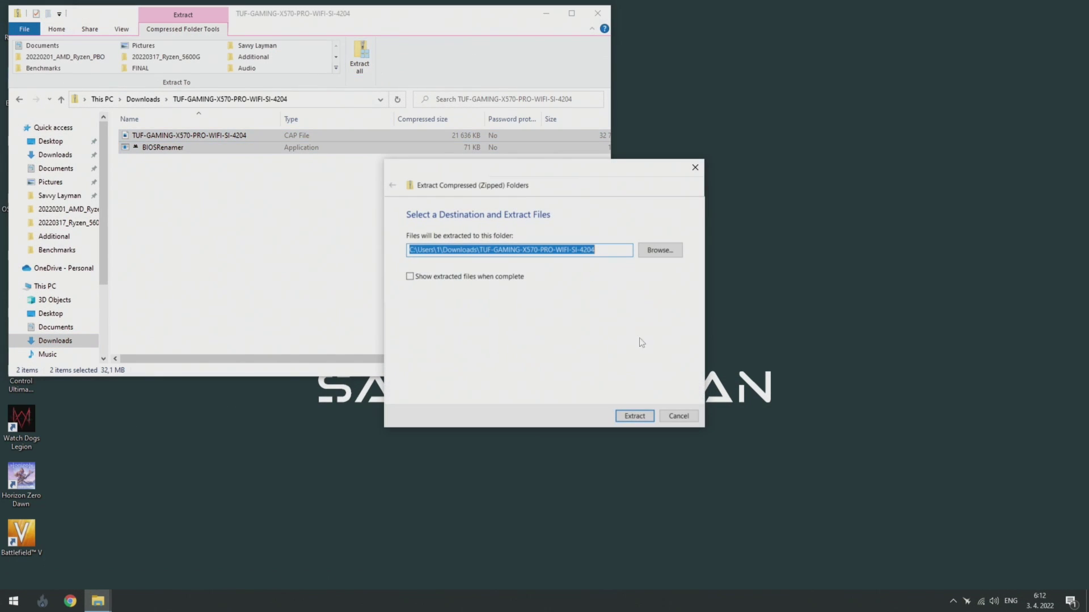
{"action": "left_click", "coordinate": [635, 416]}
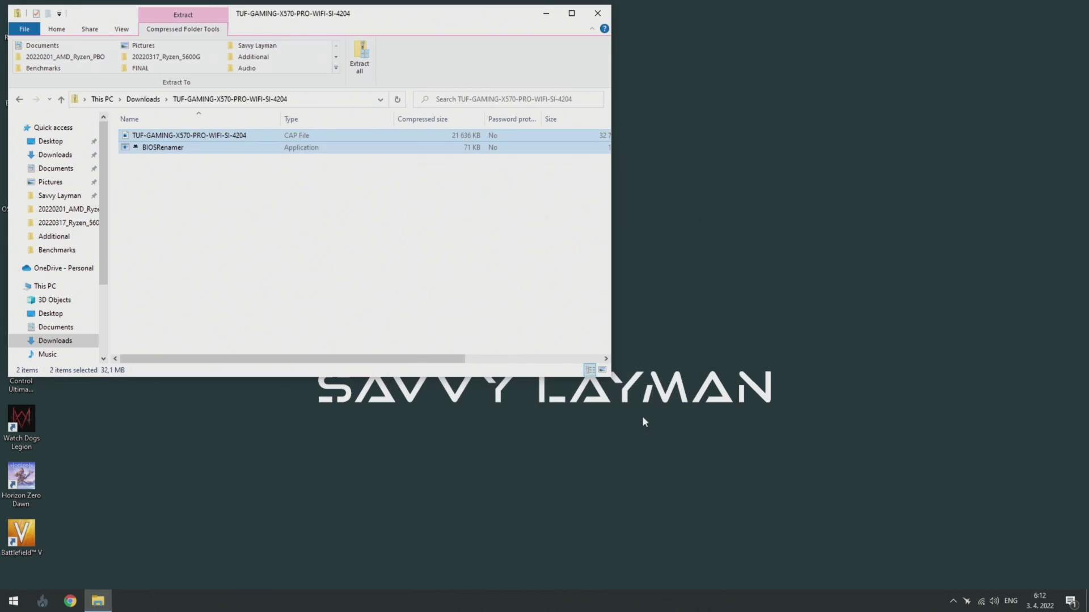
{"action": "double_click", "coordinate": [215, 147]}
{"action": "key", "text": "Return"}
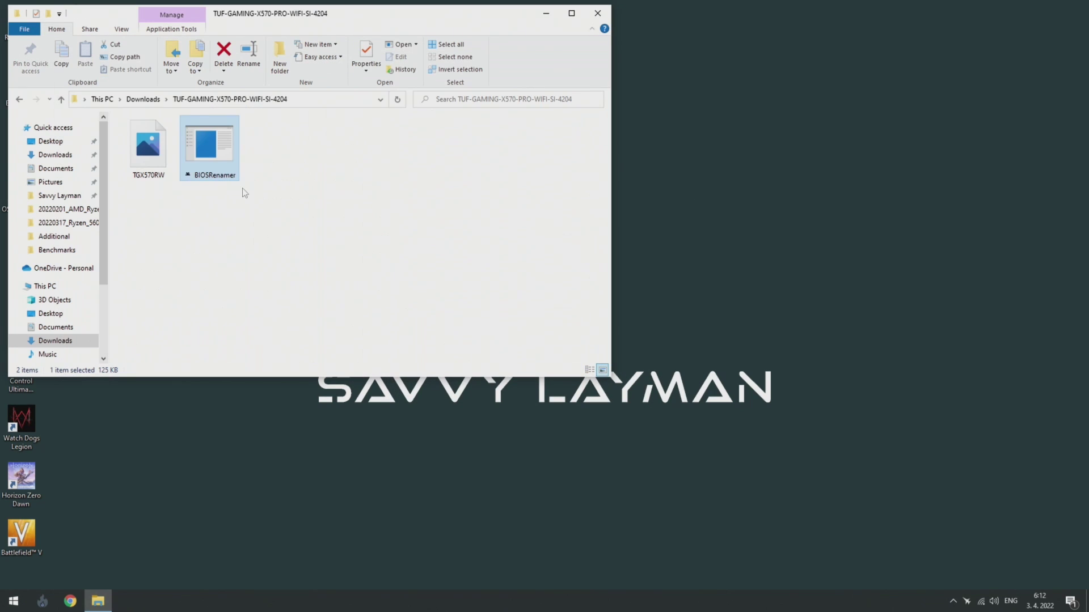
- Paste the TGX570RW BIOS file onto the Win11Pro (F:) USB drive
{"action": "left_click", "coordinate": [143, 142]}
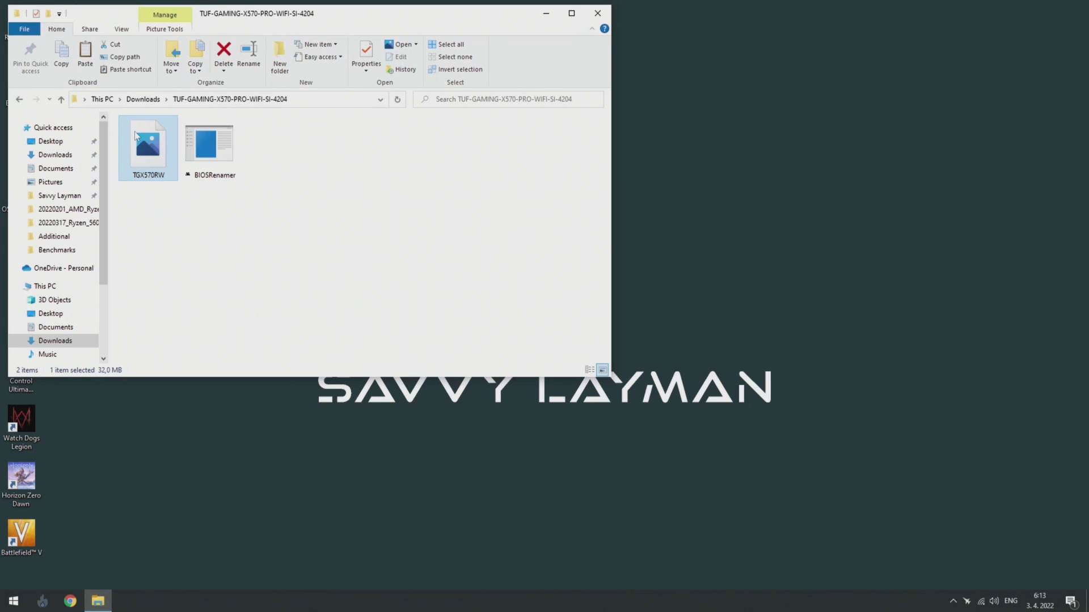
{"action": "left_click", "coordinate": [69, 286]}
{"action": "double_click", "coordinate": [182, 294]}
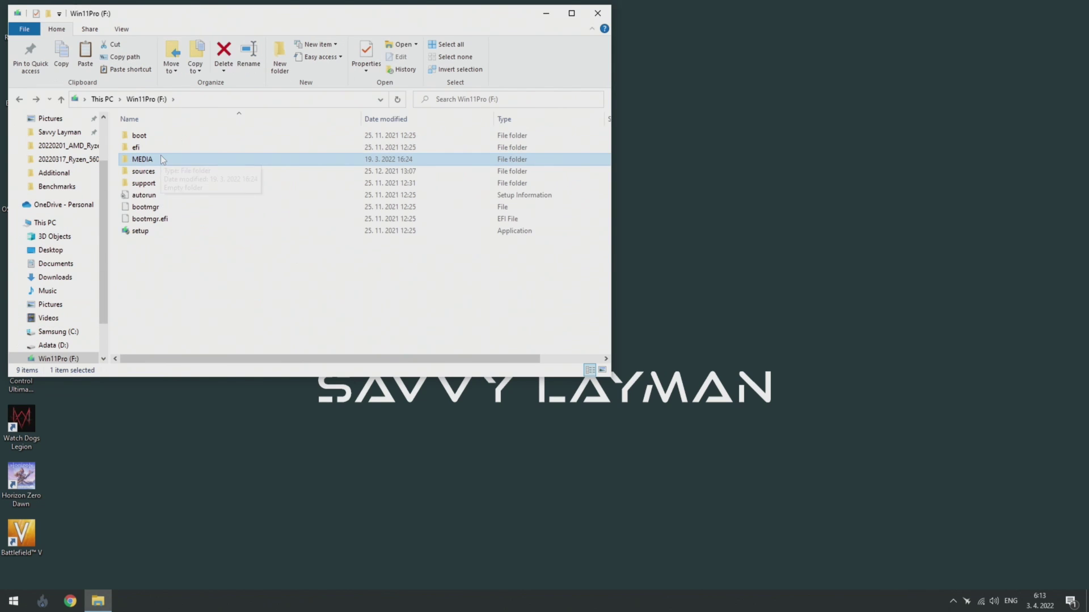
{"action": "key", "text": "ctrl+v"}
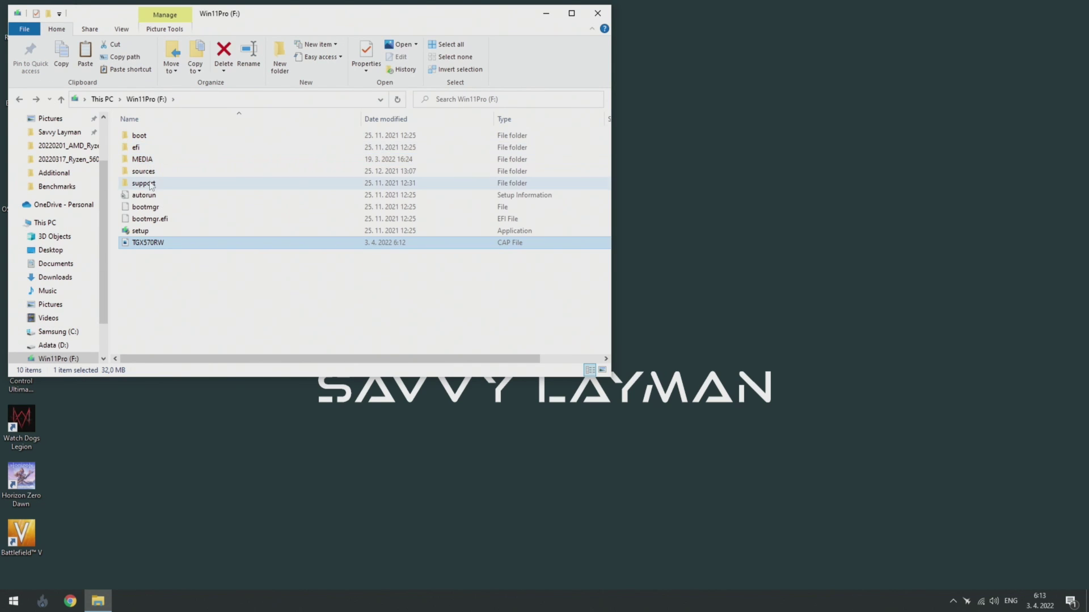
- Close File Explorer and restart the PC
{"action": "left_click", "coordinate": [598, 12]}
{"action": "left_click", "coordinate": [14, 601]}
{"action": "left_click", "coordinate": [14, 576]}
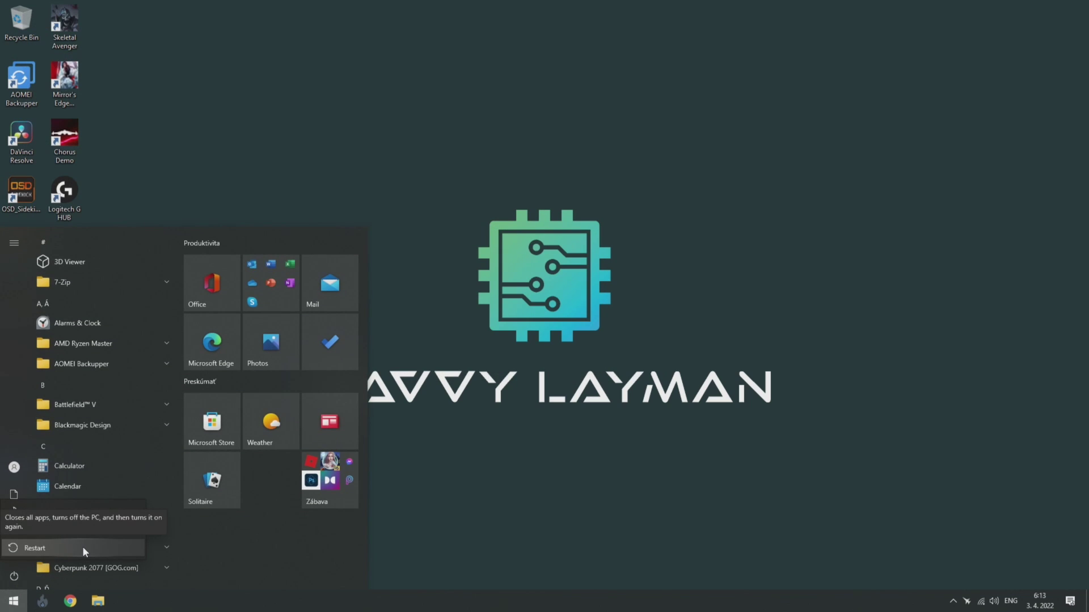
{"action": "left_click", "coordinate": [91, 548]}
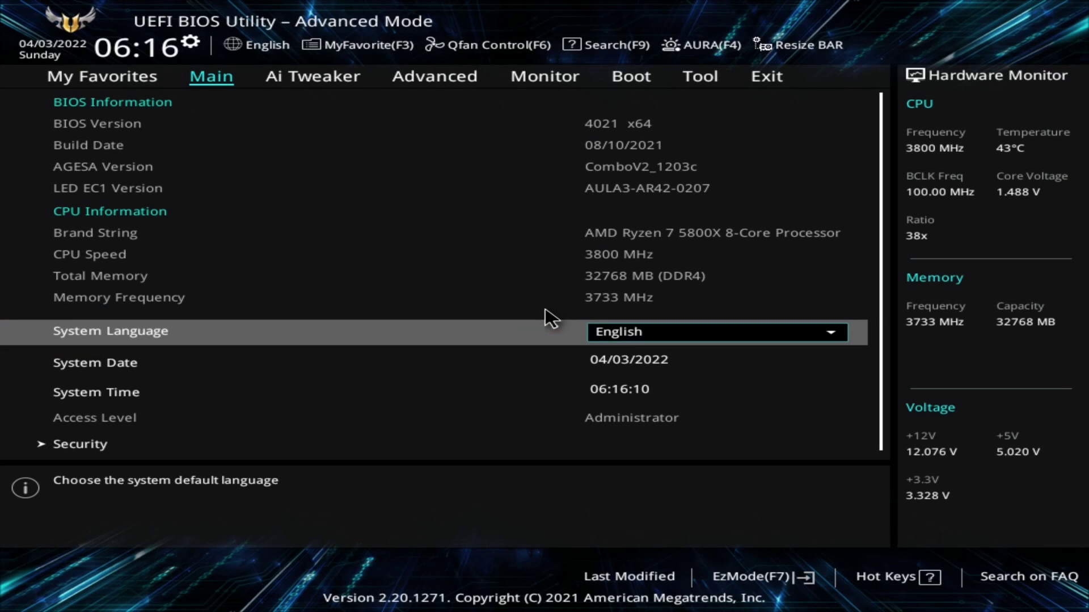
- Flash TGX570RW.CAP with EZ Flash 3, accept the Bitlocker notice, then enter setup with F1
{"action": "key", "text": "Right"}
{"action": "key", "text": "Right"}
{"action": "key", "text": "Right"}
{"action": "key", "text": "Right"}
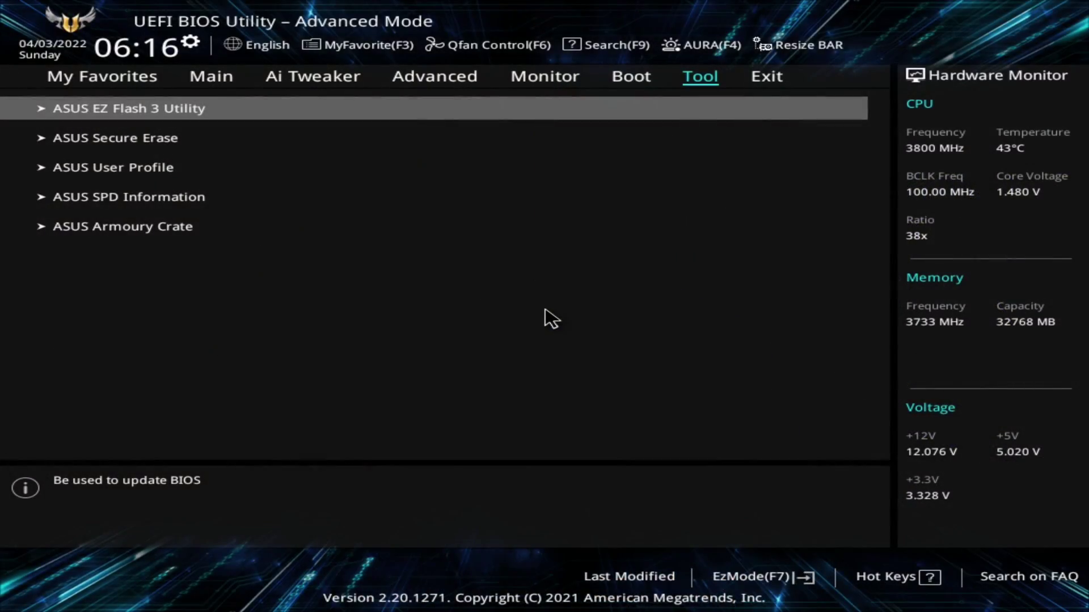
{"action": "key", "text": "Return"}
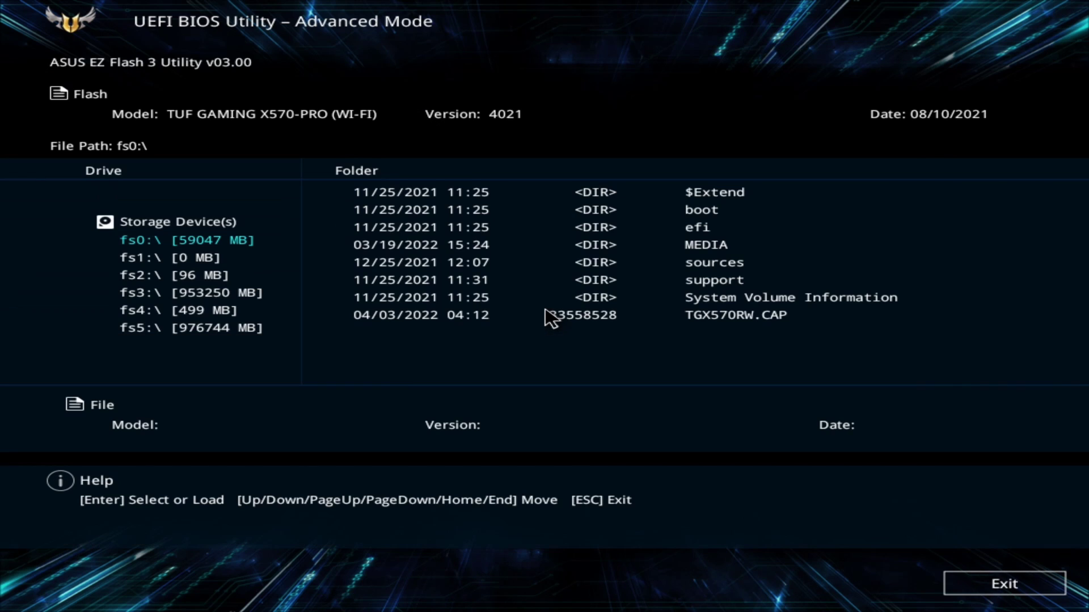
{"action": "key", "text": "Right"}
{"action": "key", "text": "Down"}
{"action": "key", "text": "Down"}
{"action": "key", "text": "Down"}
{"action": "key", "text": "Down"}
{"action": "key", "text": "Down"}
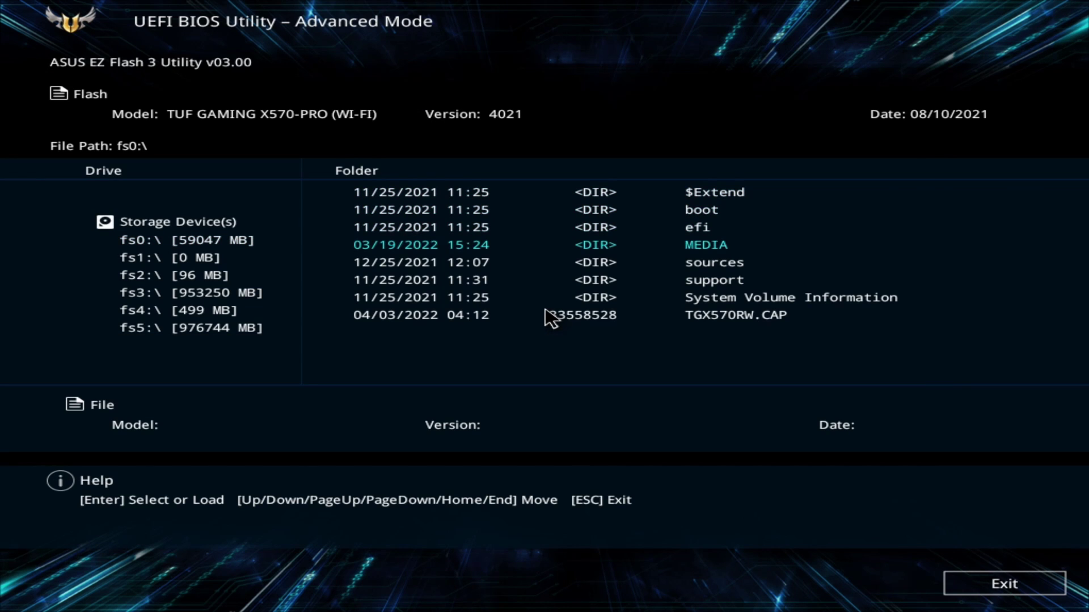
{"action": "key", "text": "Down"}
{"action": "key", "text": "Down"}
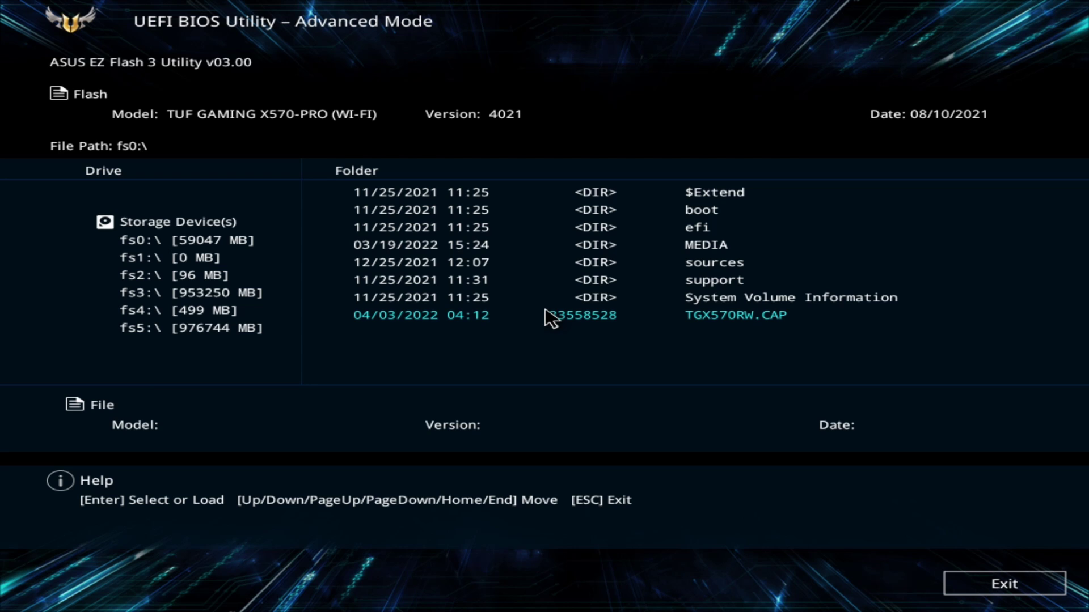
{"action": "key", "text": "Return"}
{"action": "key", "text": "Return"}
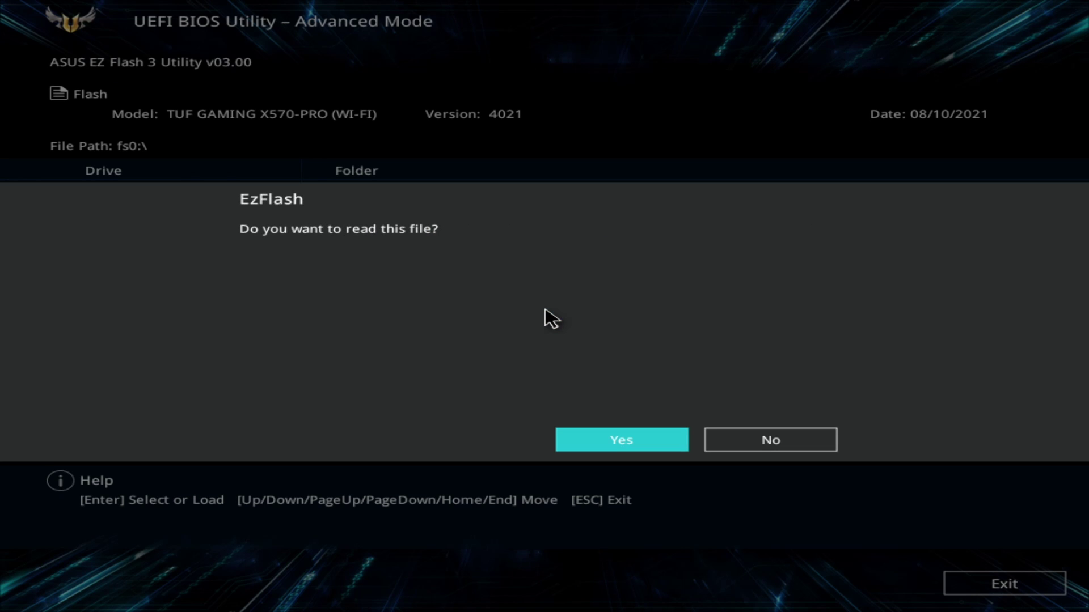
{"action": "key", "text": "Return"}
{"action": "key", "text": "Return"}
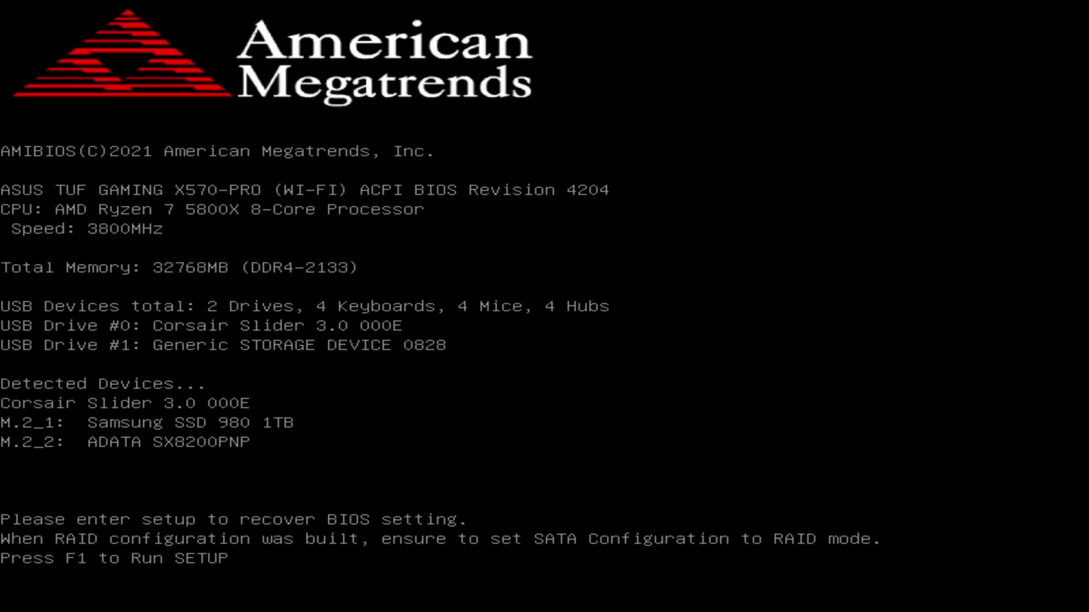
{"action": "key", "text": "F1"}
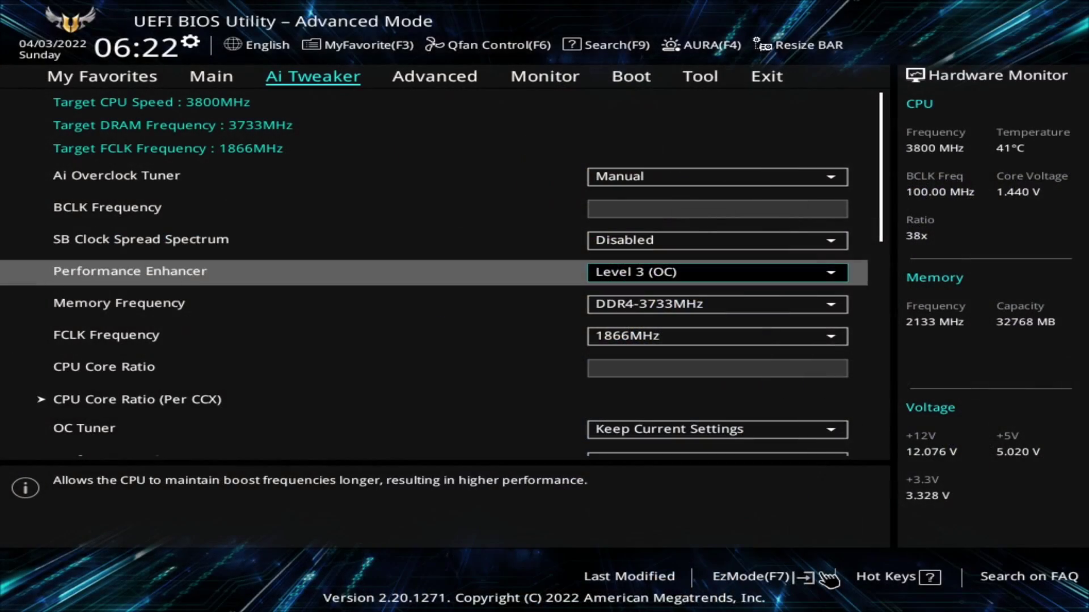
- Open DRAM Timing Control in Ai Tweaker, then save changes and reset with F10
{"action": "key", "text": "Down"}
{"action": "key", "text": "Down"}
{"action": "key", "text": "Down"}
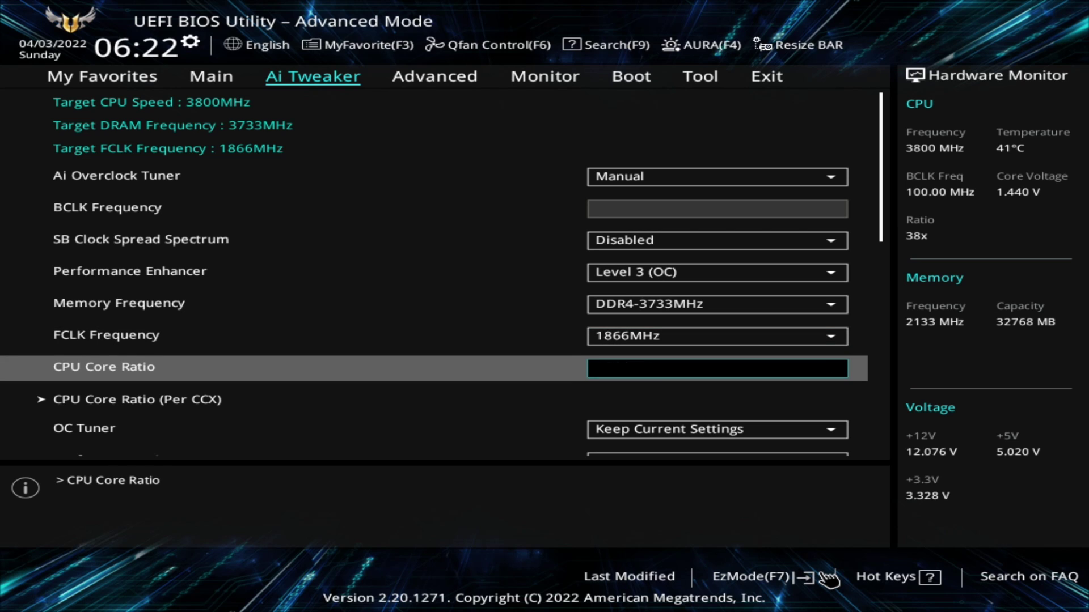
{"action": "key", "text": "Down"}
{"action": "key", "text": "Down"}
{"action": "key", "text": "Down"}
{"action": "key", "text": "Down"}
{"action": "key", "text": "Down"}
{"action": "key", "text": "Return"}
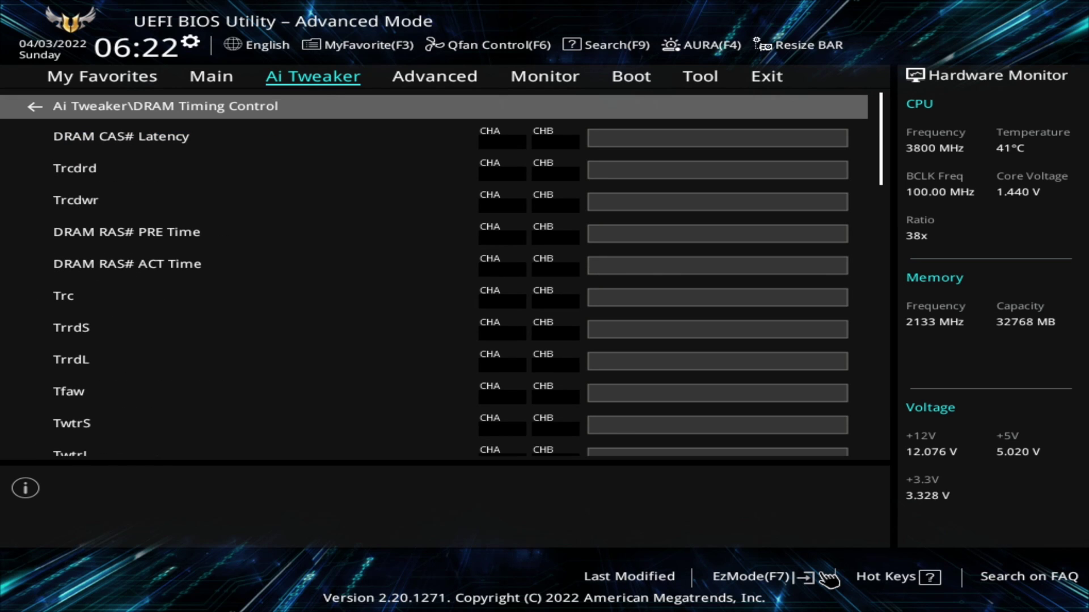
{"action": "key", "text": "F10"}
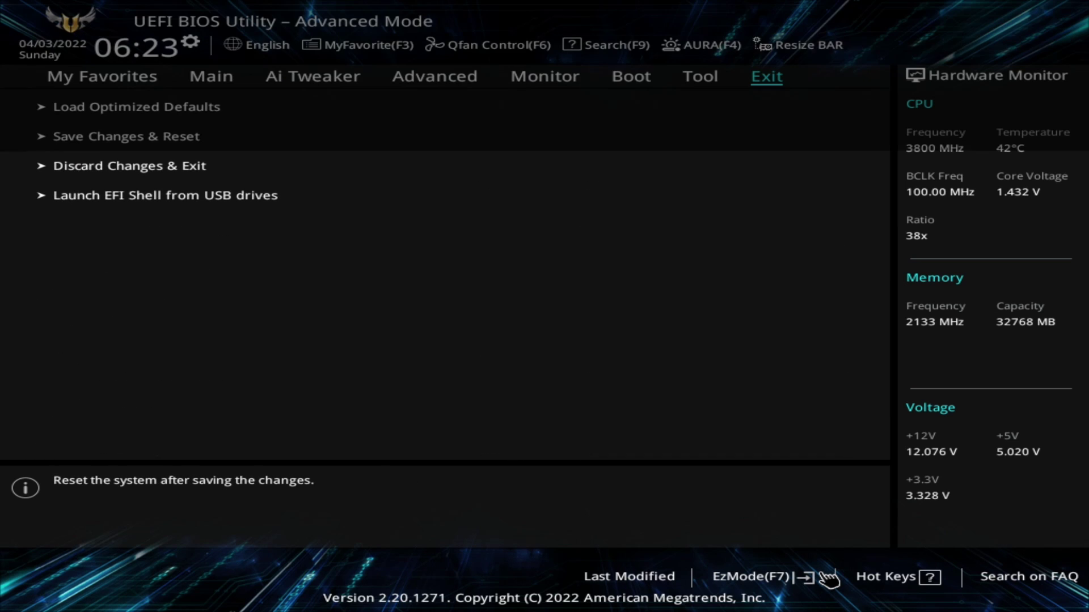
{"action": "key", "text": "Return"}
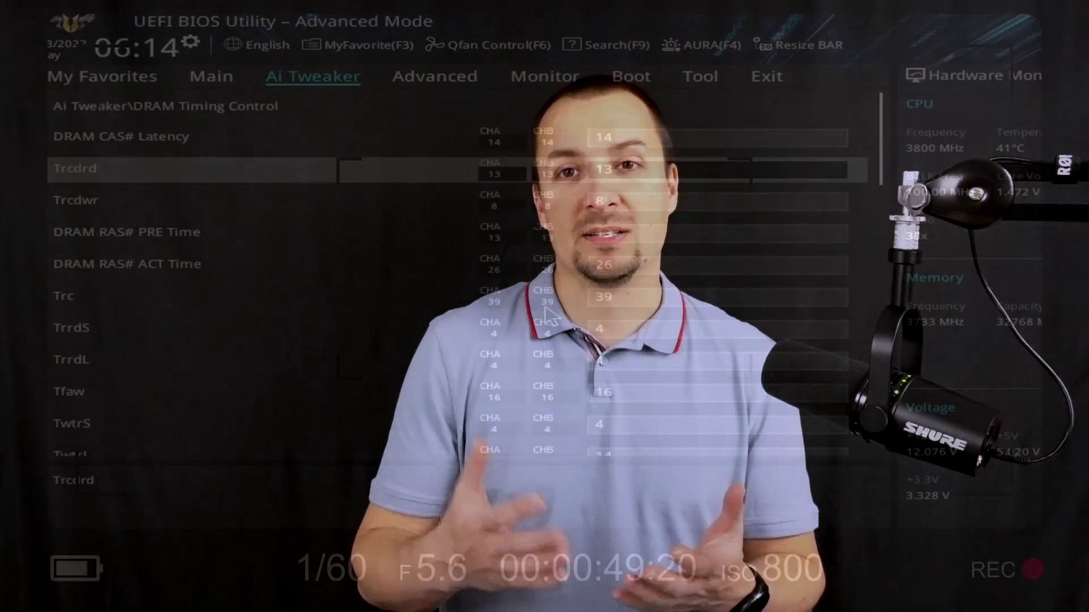
- Step down through the DRAM timing rows
{"action": "key", "text": "Down"}
{"action": "key", "text": "Down"}
{"action": "key", "text": "Down"}
{"action": "key", "text": "Down"}
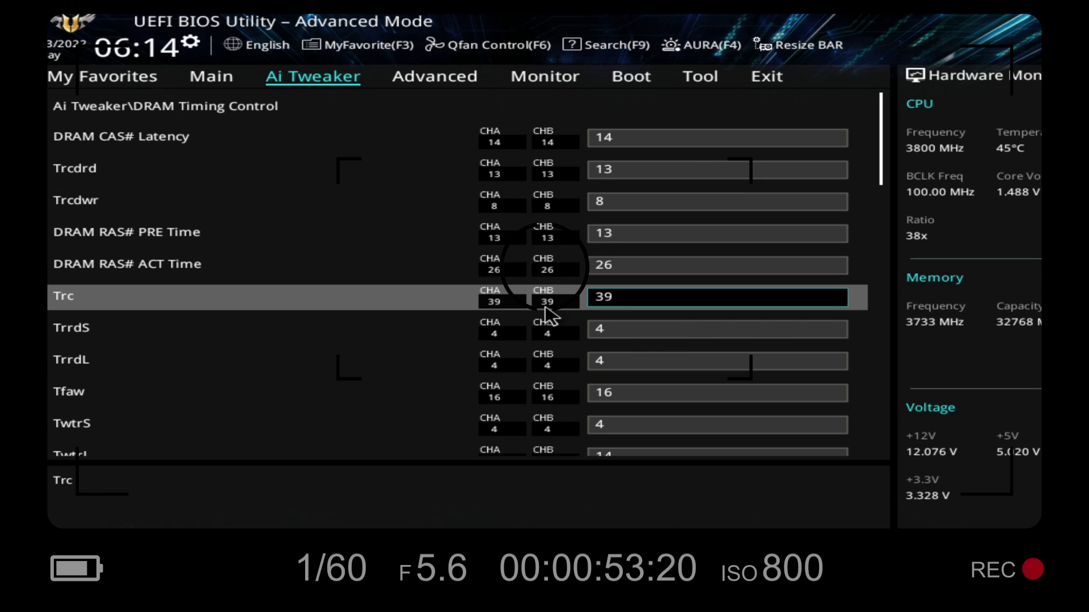
{"action": "key", "text": "Down"}
{"action": "key", "text": "Down"}
{"action": "key", "text": "Down"}
{"action": "key", "text": "Down"}
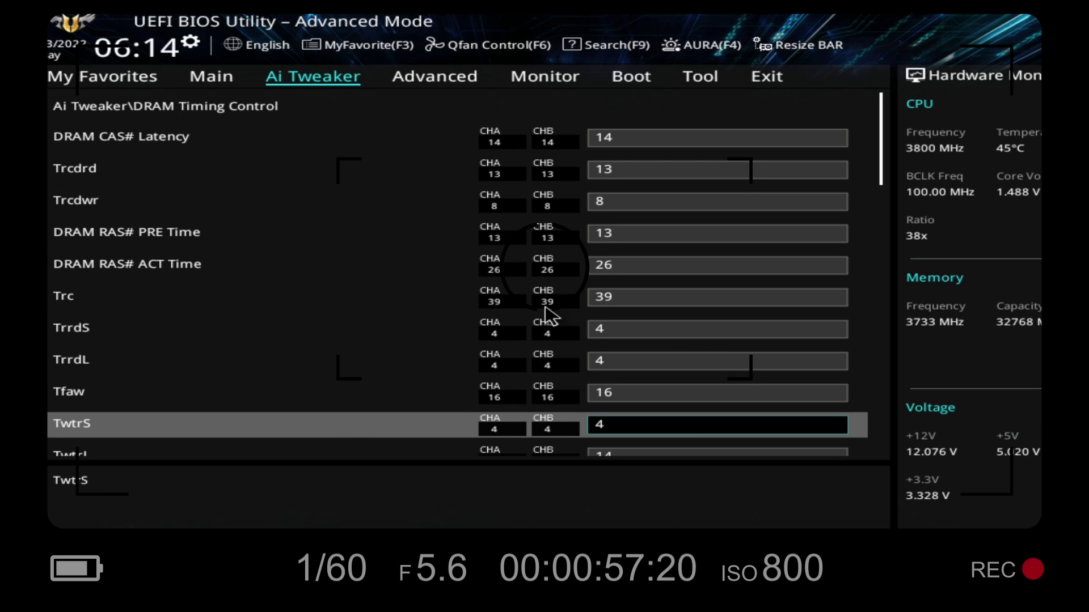
{"action": "key", "text": "Down"}
{"action": "key", "text": "Down"}
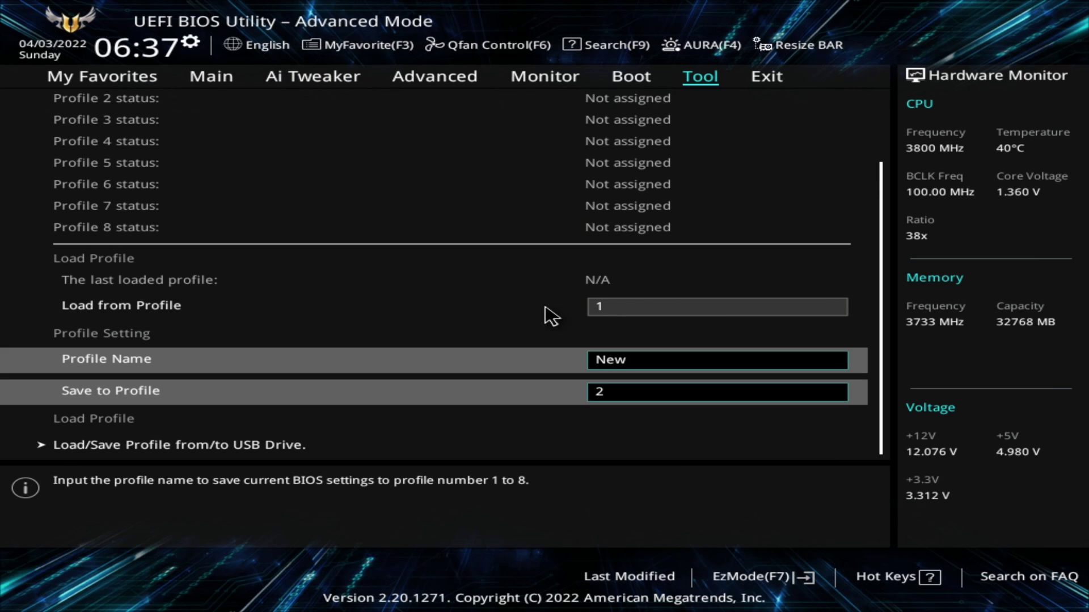
- Save current settings to Profile 2 as NewBIOS and choose Exit > Save Changes & Reset
{"action": "key", "text": "Return"}
{"action": "key", "text": "Return"}
{"action": "key", "text": "Right"}
{"action": "key", "text": "Down"}
{"action": "key", "text": "Return"}
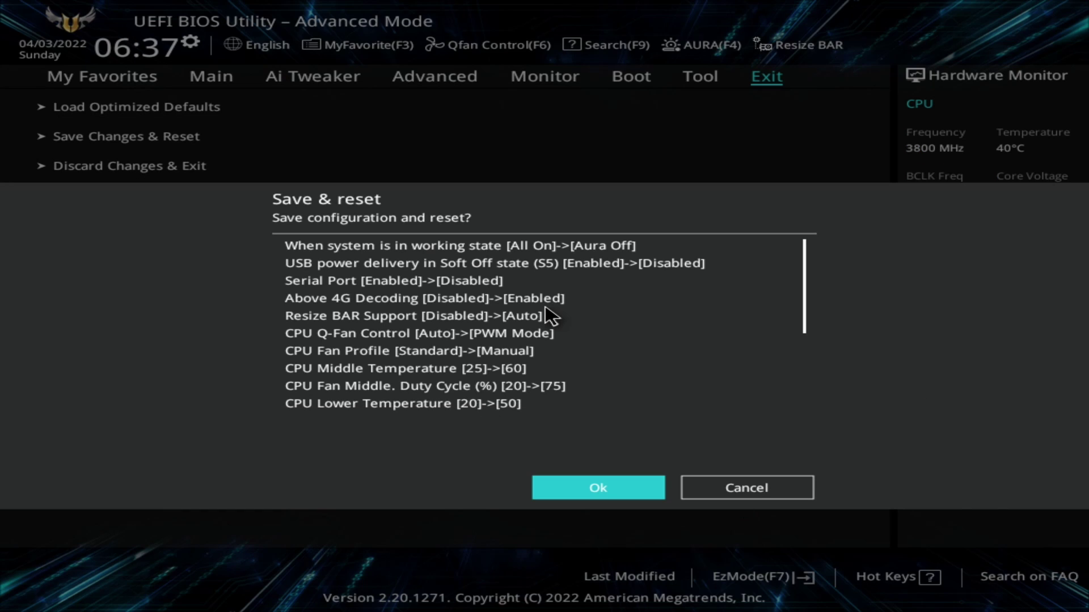